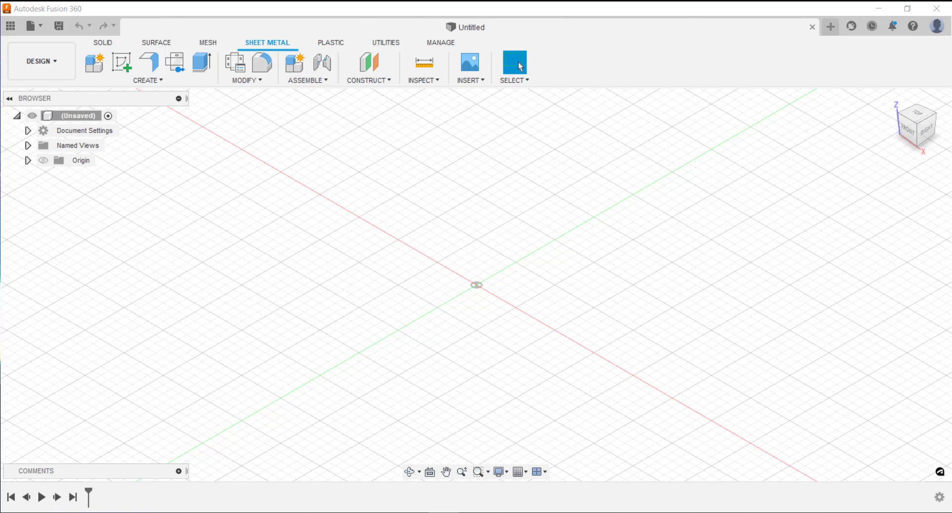
Step: Start a sketch on the XY plane and draw a 200 by 200 mm center rectangle centred on the origin
left_click(121, 63)
left_click(549, 283)
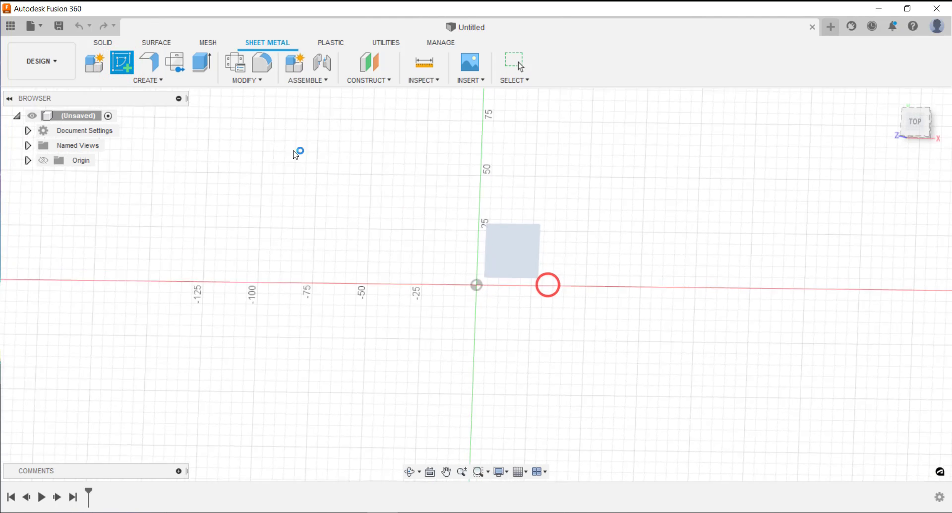
left_click(138, 80)
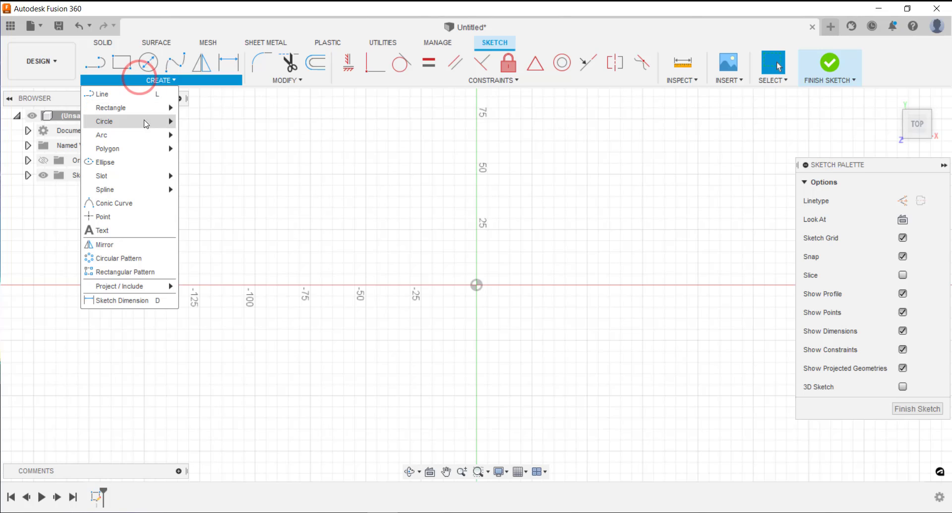
mouse_move(151, 114)
left_click(233, 134)
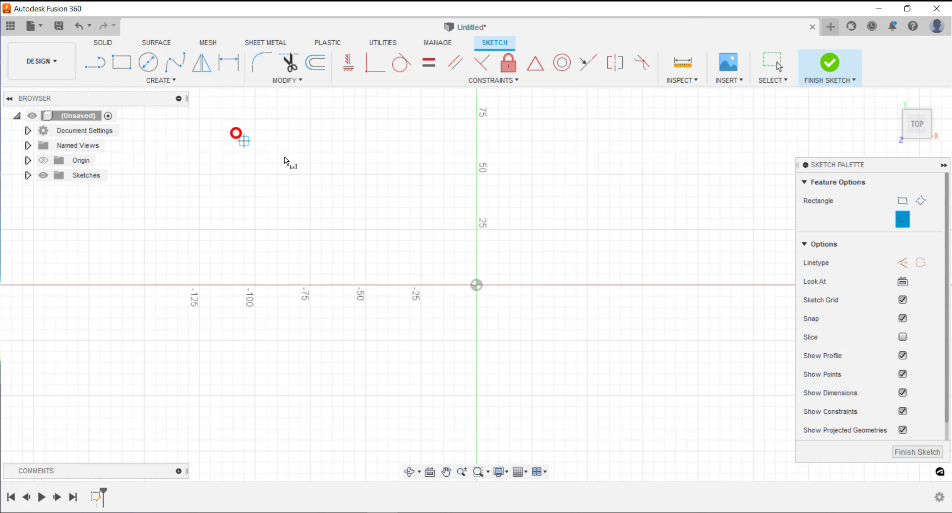
left_click(479, 285)
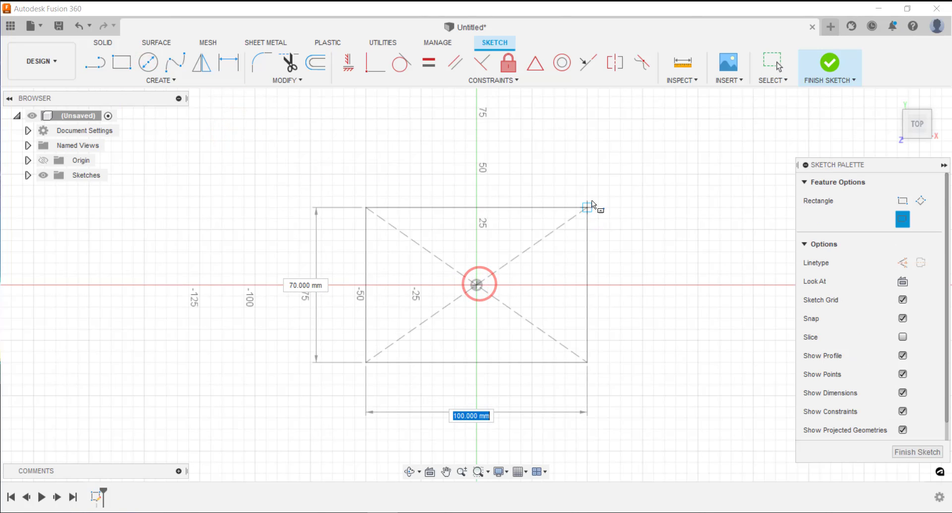
type("200")
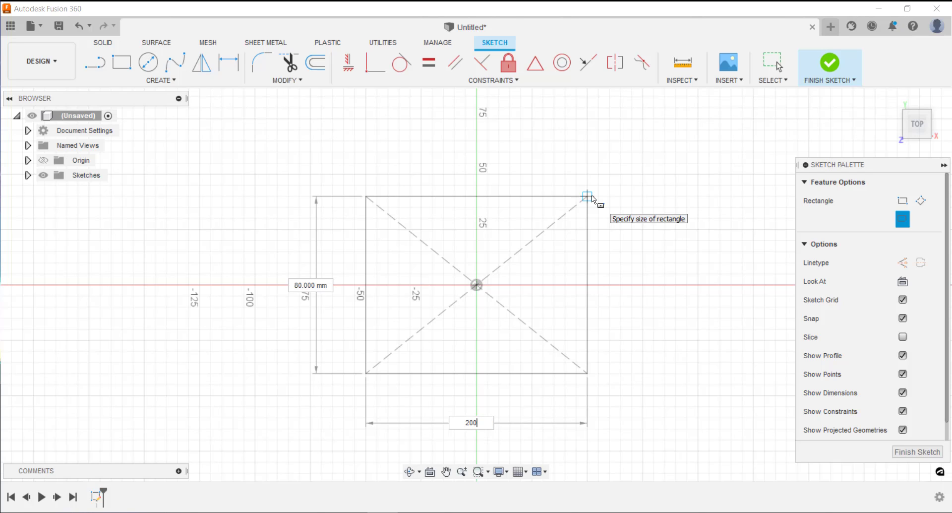
key("Tab")
type("2")
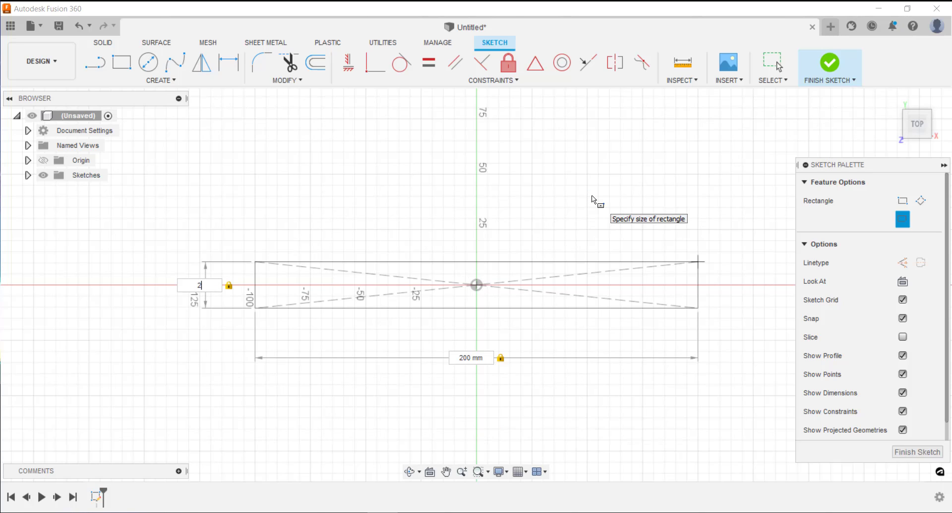
type("100")
key("Return")
key("Escape")
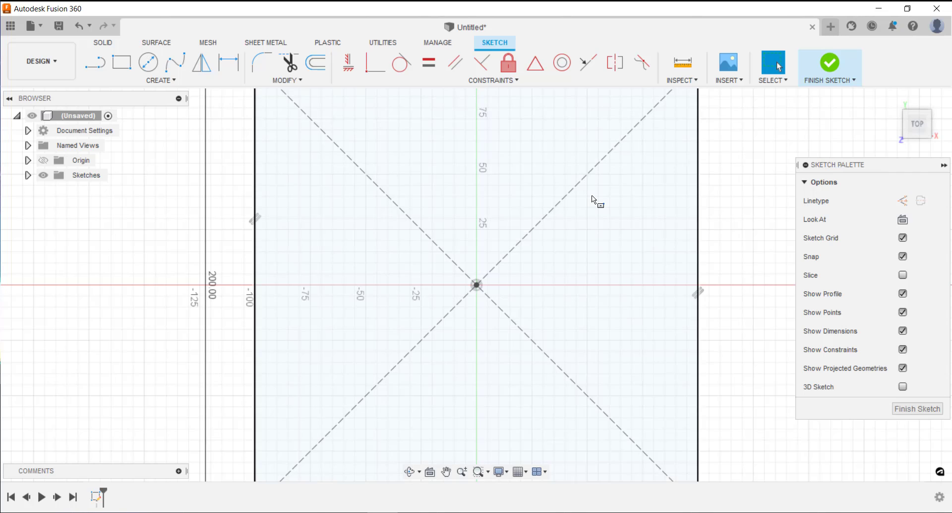
Step: Draw a horizontal line through the origin joining the midpoints of the square's two vertical sides
key("l")
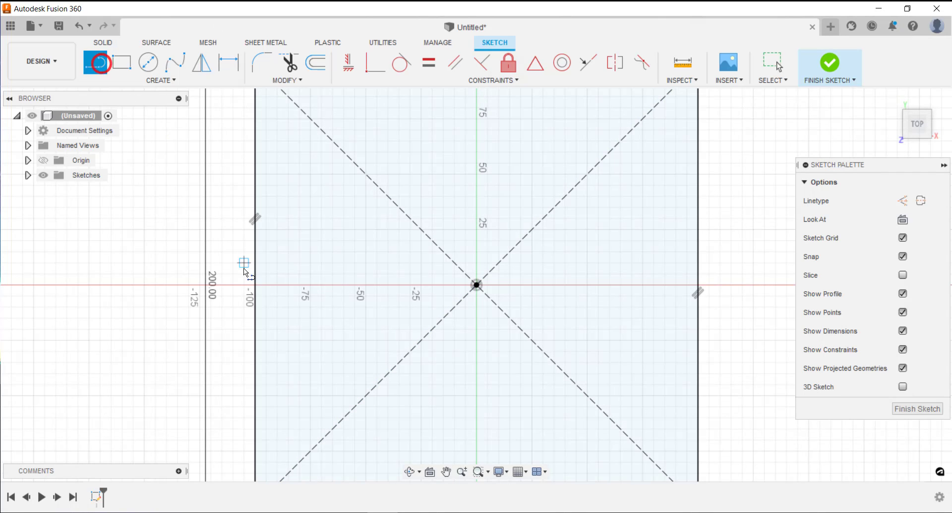
left_click(255, 285)
double_click(699, 285)
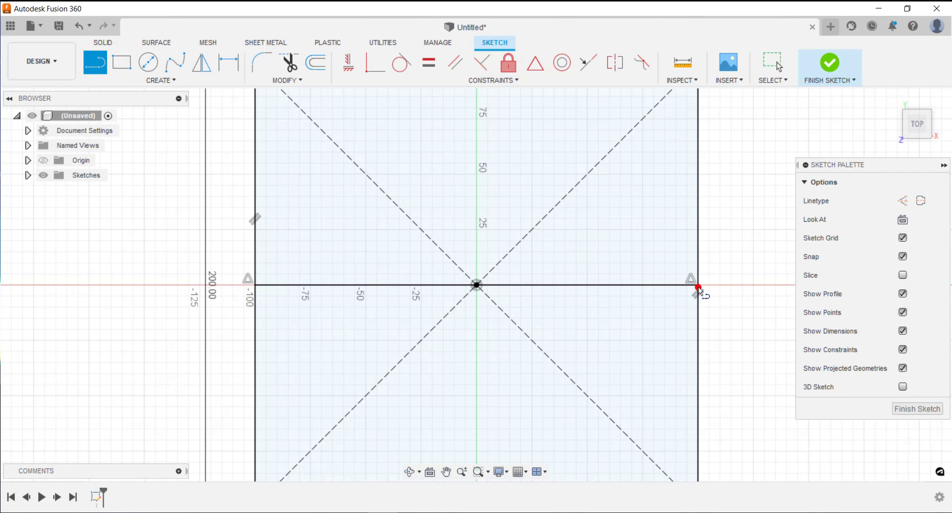
key("Escape")
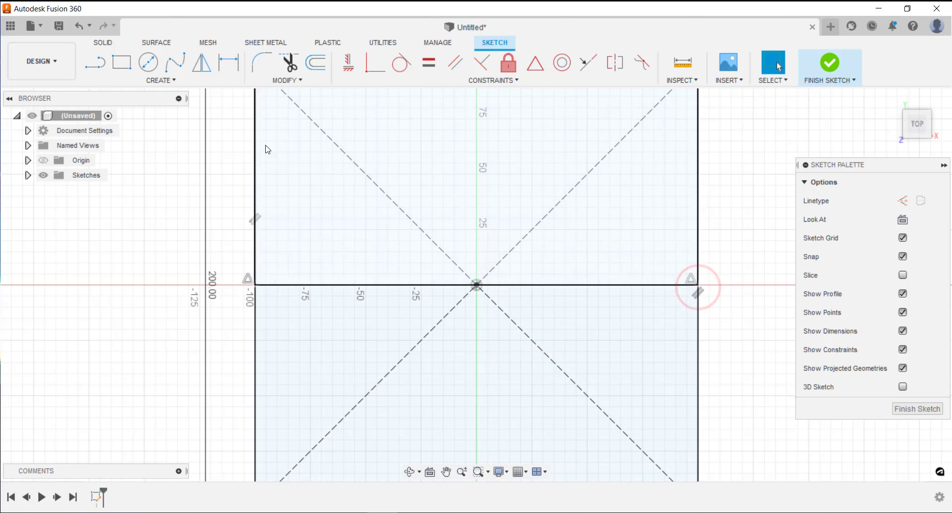
Step: Trim away the square's lower half, including its diagonals, and the horizontal line, leaving a three-sided profile open at the bottom
left_click(291, 58)
left_click(254, 298)
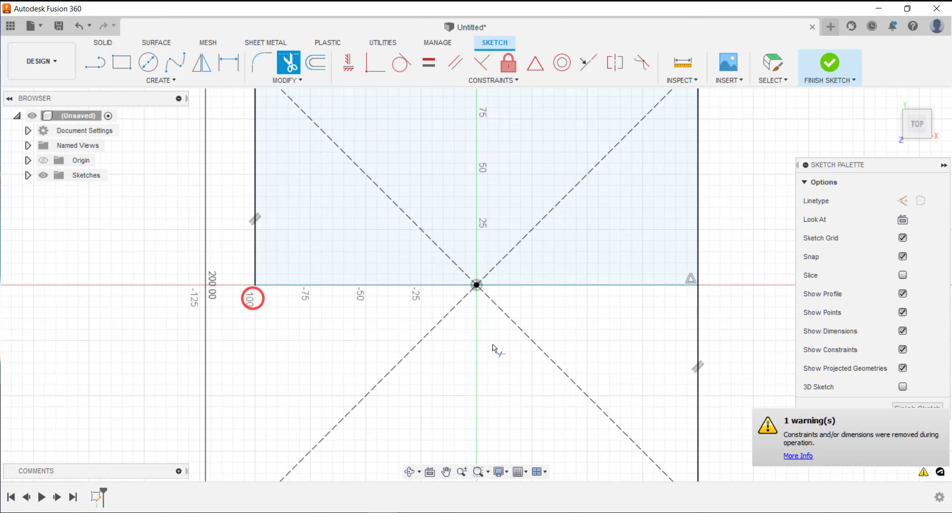
left_click(698, 308)
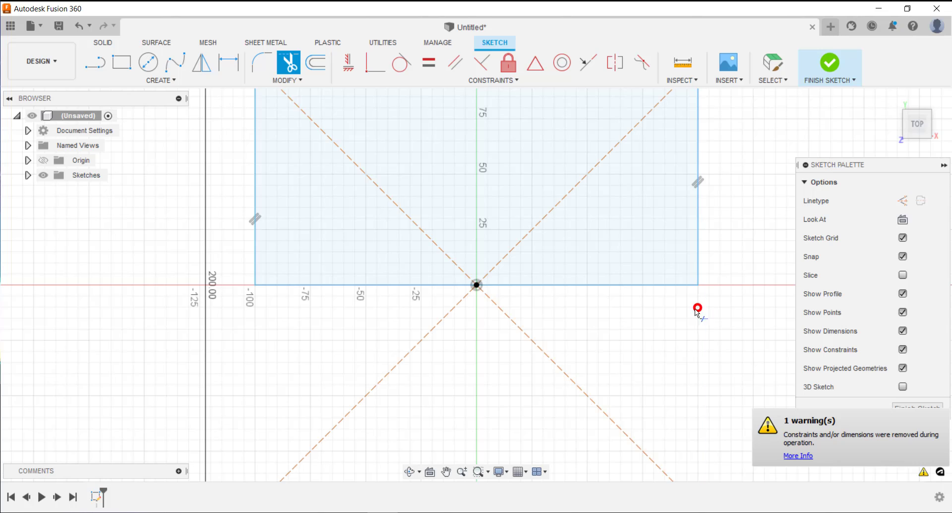
scroll(463, 357, "down", 2)
left_click(390, 463)
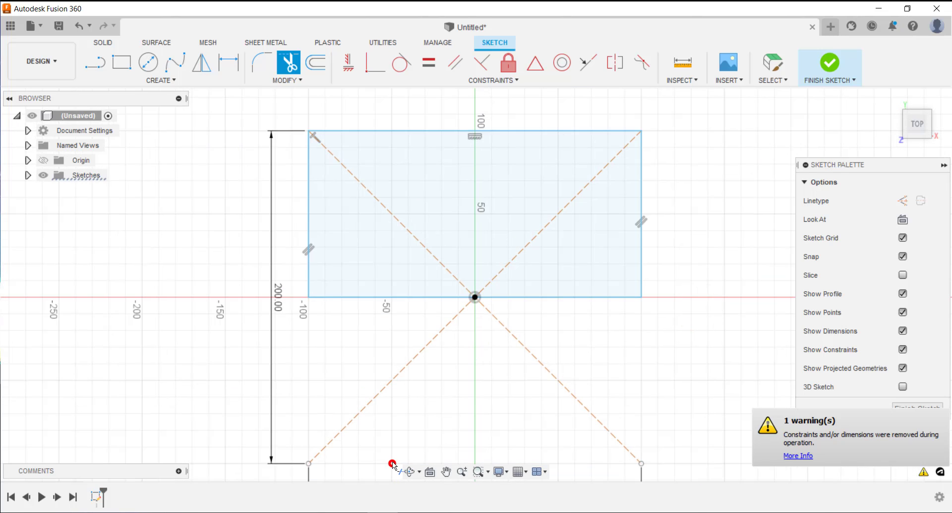
left_click(429, 342)
left_click(517, 337)
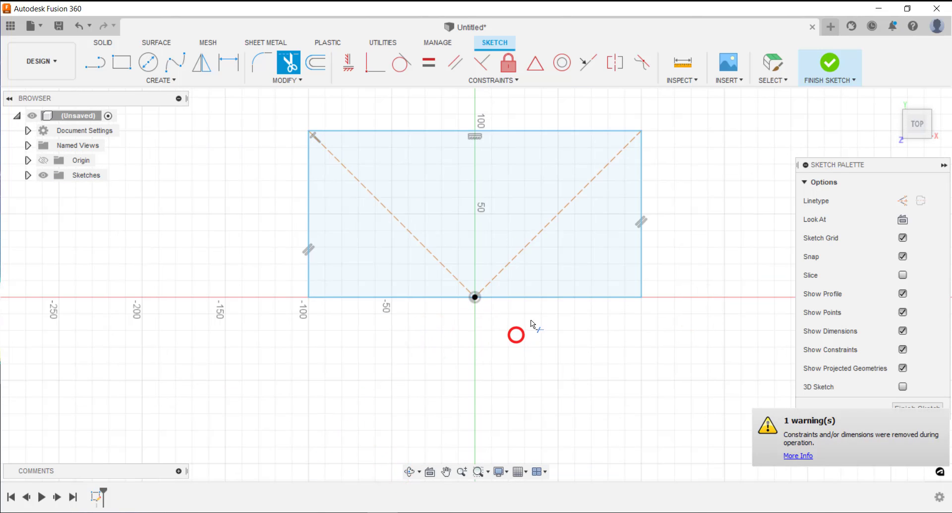
left_click(541, 299)
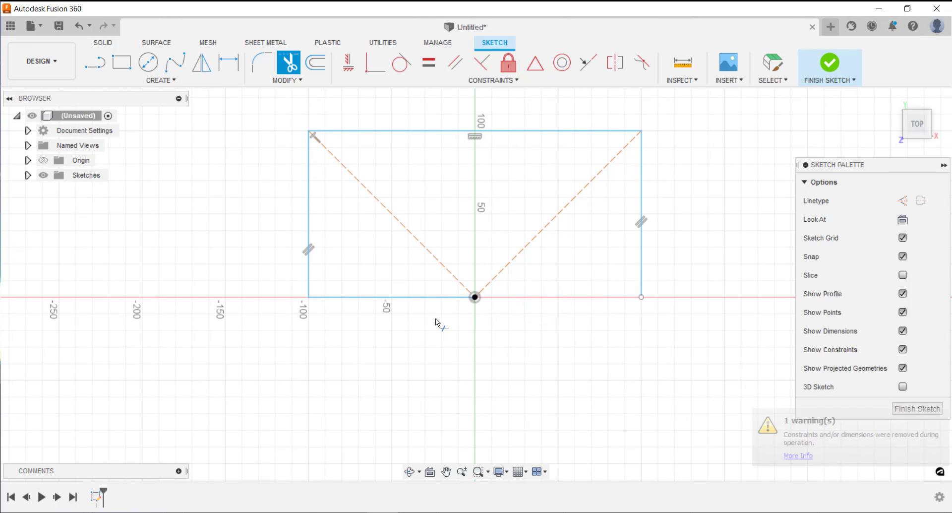
left_click(438, 296)
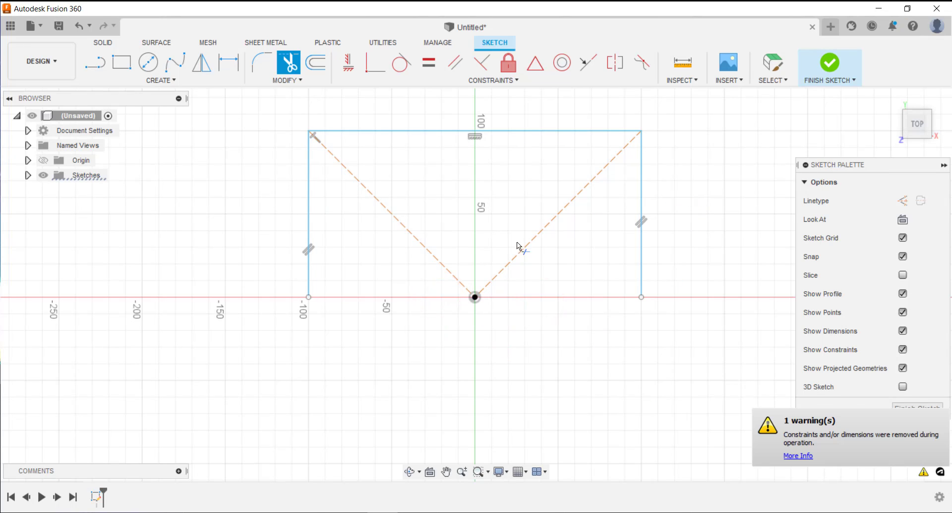
Step: Dimension the horizontal distance from the left side's lower endpoint to the origin as 100 mm
key("d")
left_click(309, 297)
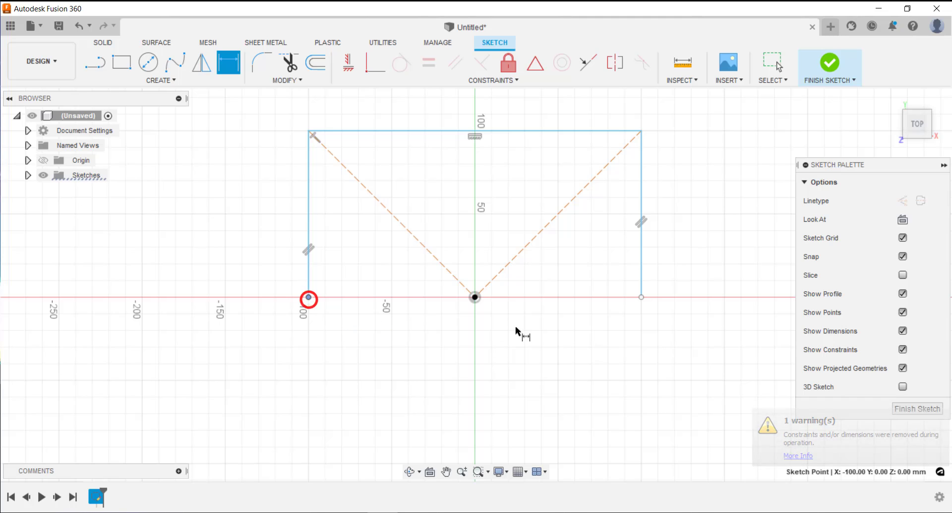
left_click(475, 296)
left_click(411, 324)
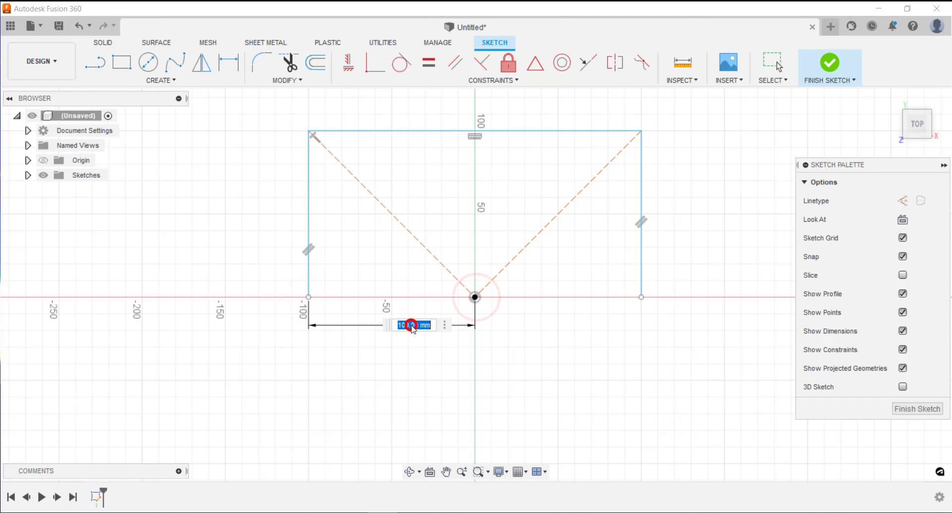
key("Return")
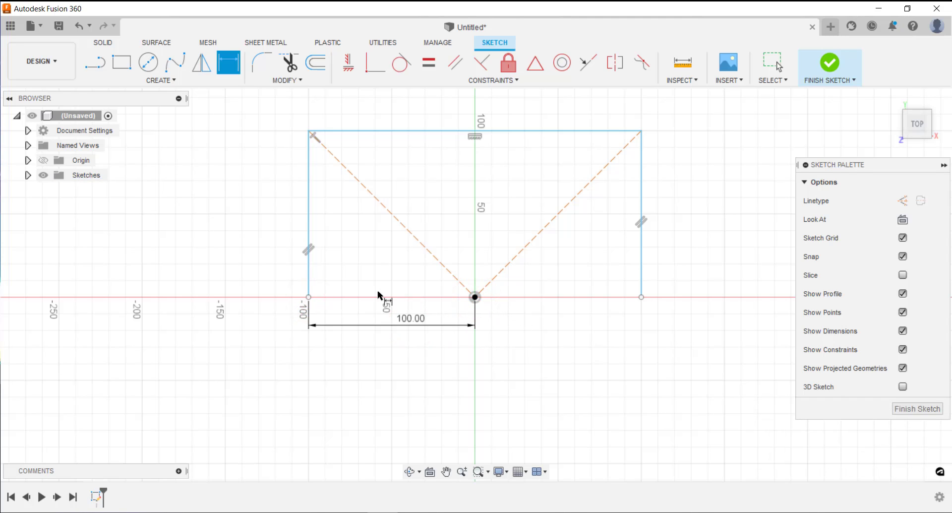
Step: Dimension the open profile's left side as 100 mm and its top edge as 200 mm
left_click(308, 218)
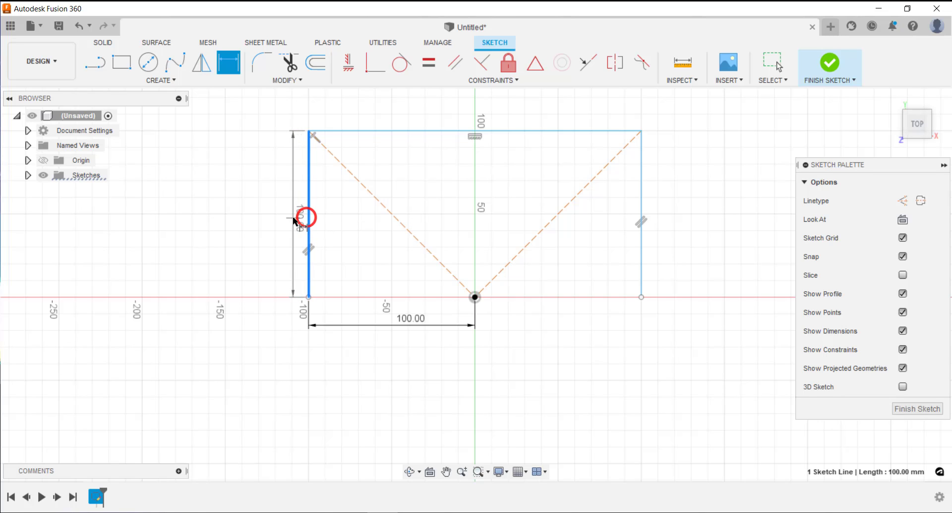
left_click(285, 218)
key("Return")
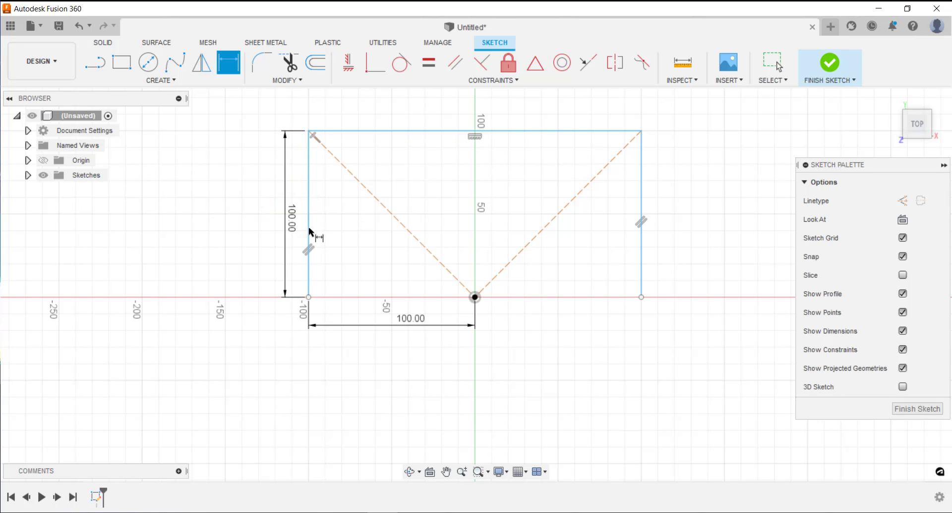
left_click(354, 131)
left_click(396, 119)
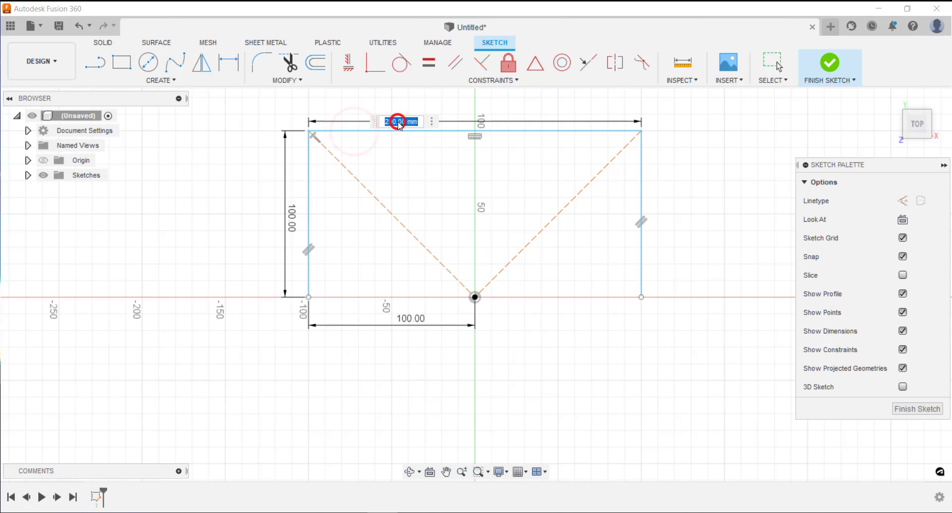
key("Return")
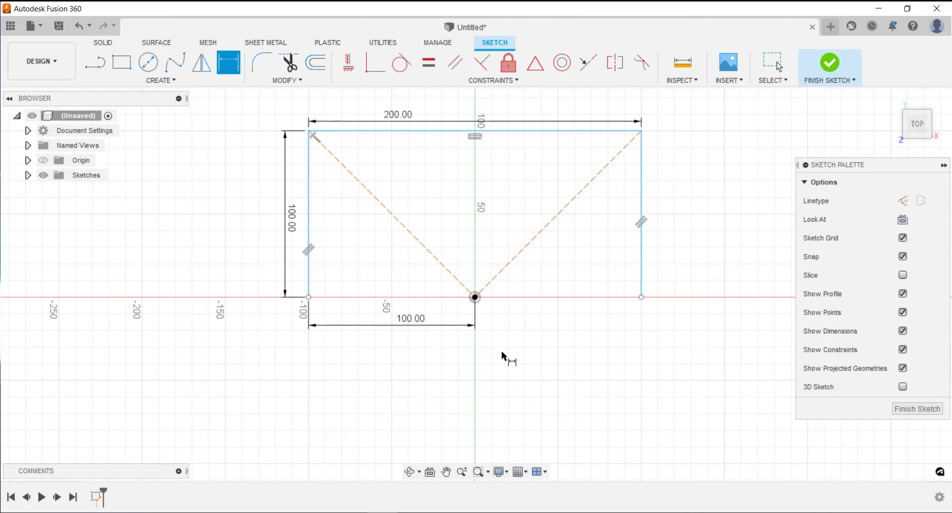
Step: Dimension the distance from the origin to the right side's lower endpoint as 100 mm and finish the sketch
left_click(475, 297)
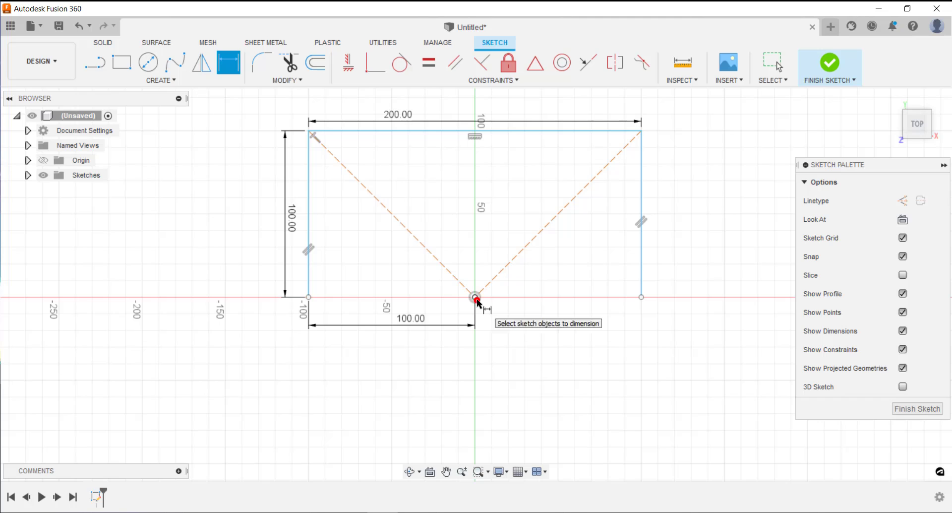
left_click(641, 298)
left_click(546, 325)
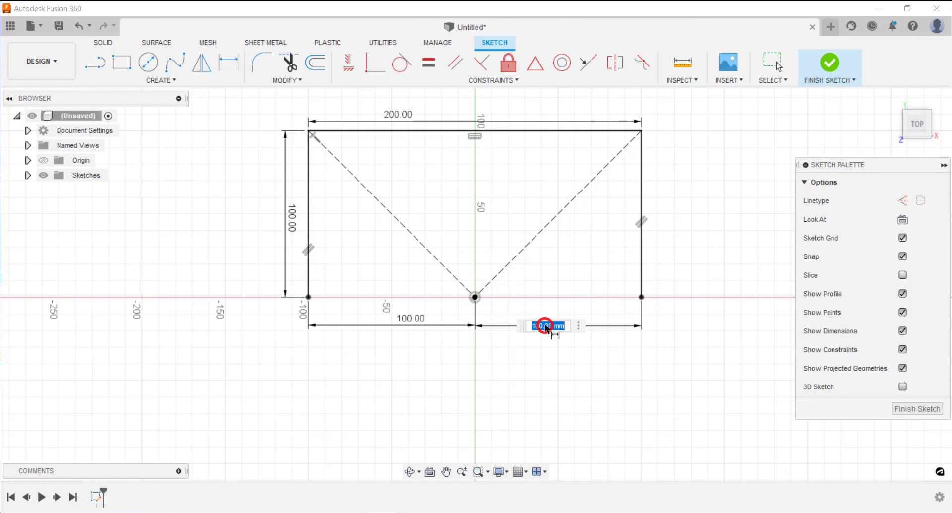
key("Return")
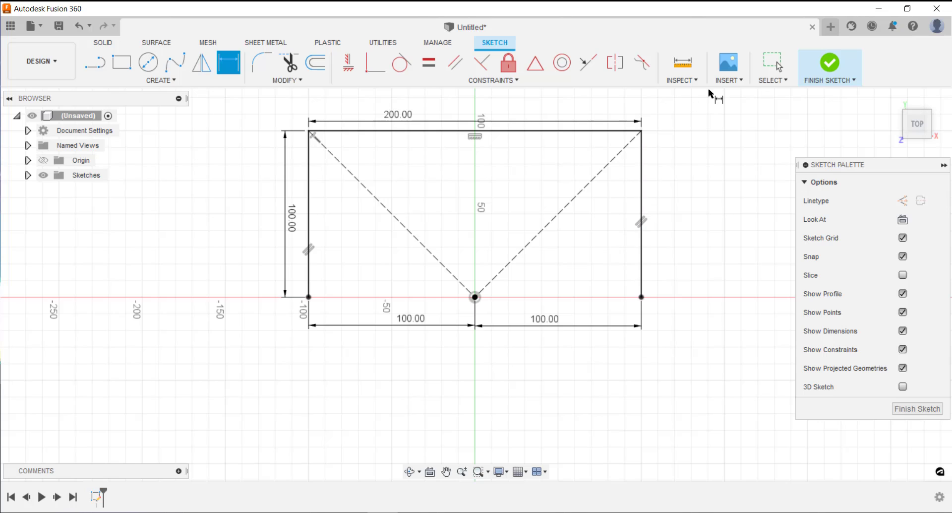
left_click(830, 63)
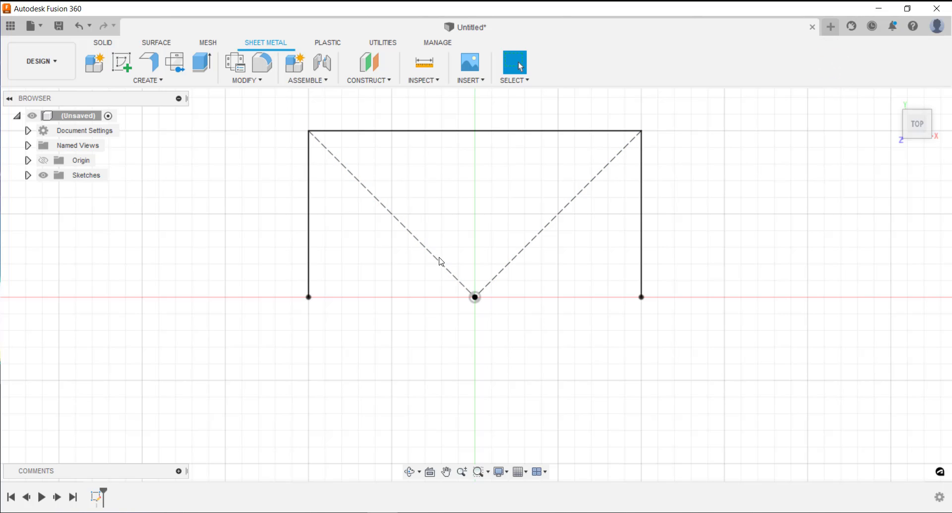
Step: Create a construction plane offset 200 mm from the XY plane
middle_click_drag(440, 261, 469, 121, "shift")
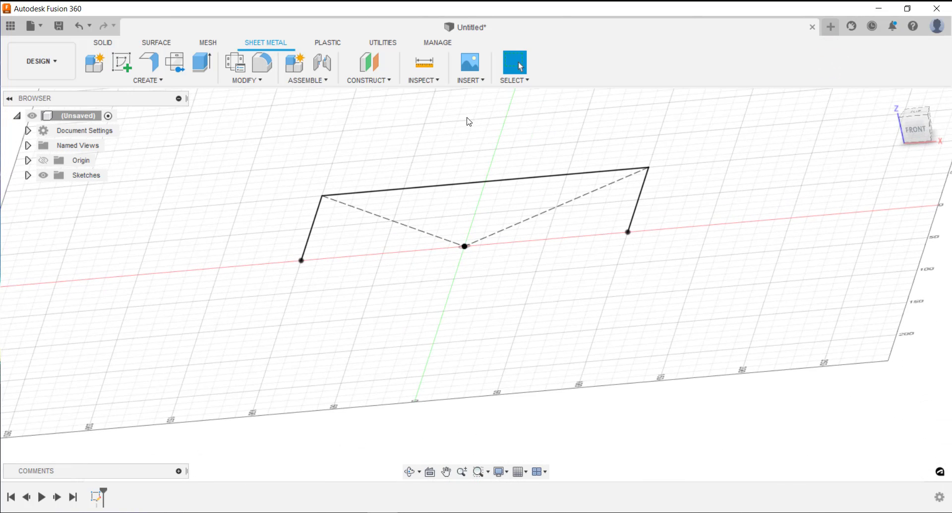
left_click(389, 79)
left_click(390, 92)
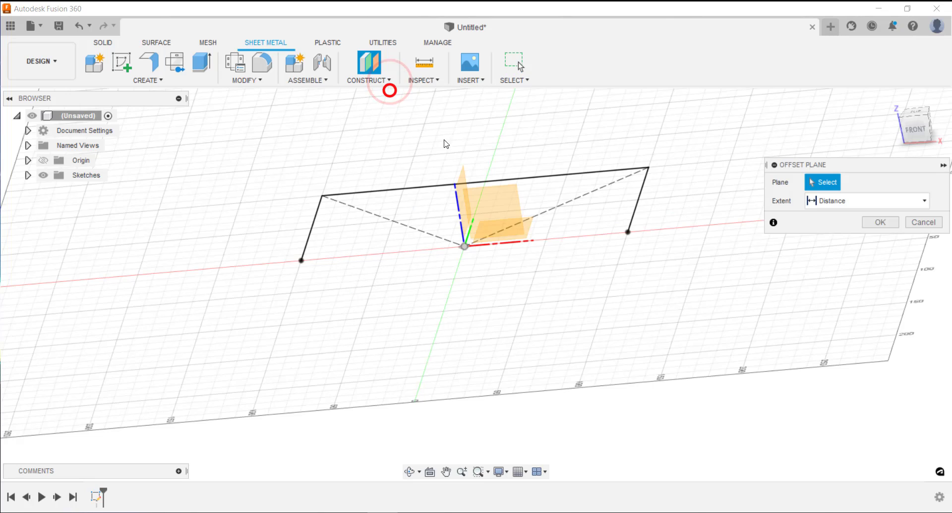
left_click(533, 223)
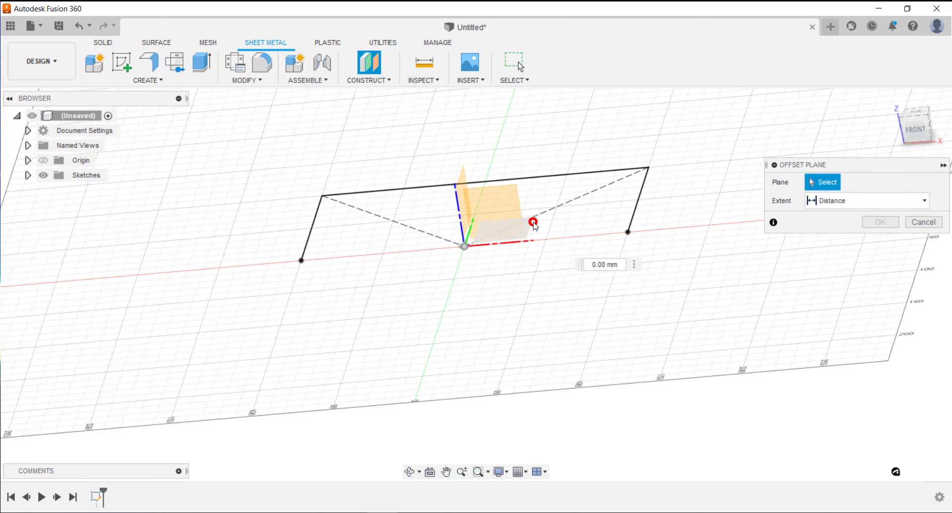
type("2")
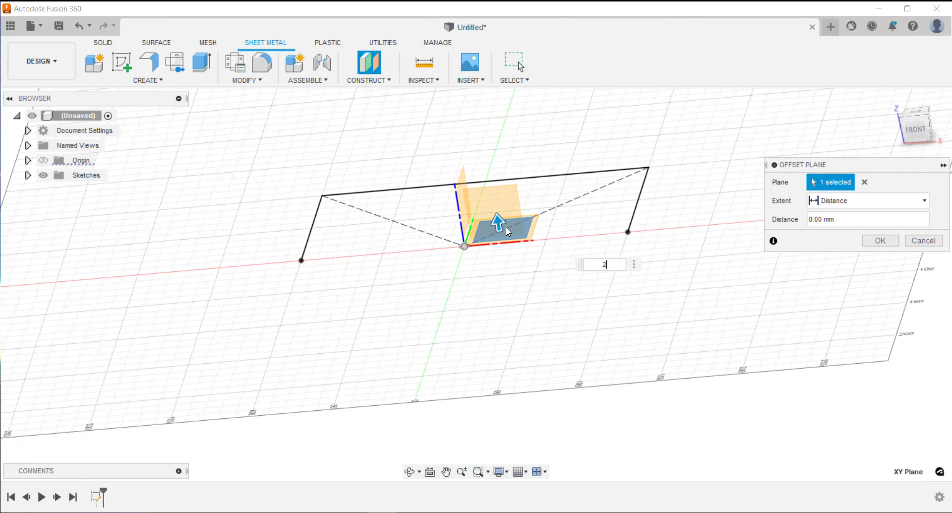
type("00")
key("Return")
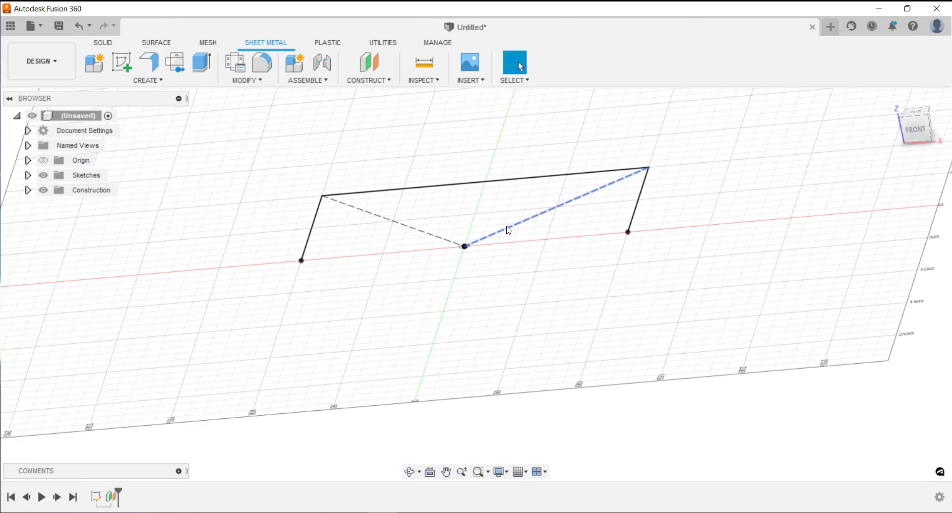
Step: Start a sketch on the offset plane and draw a 150 mm diameter circle centred on the origin
scroll(509, 229, "down", 8)
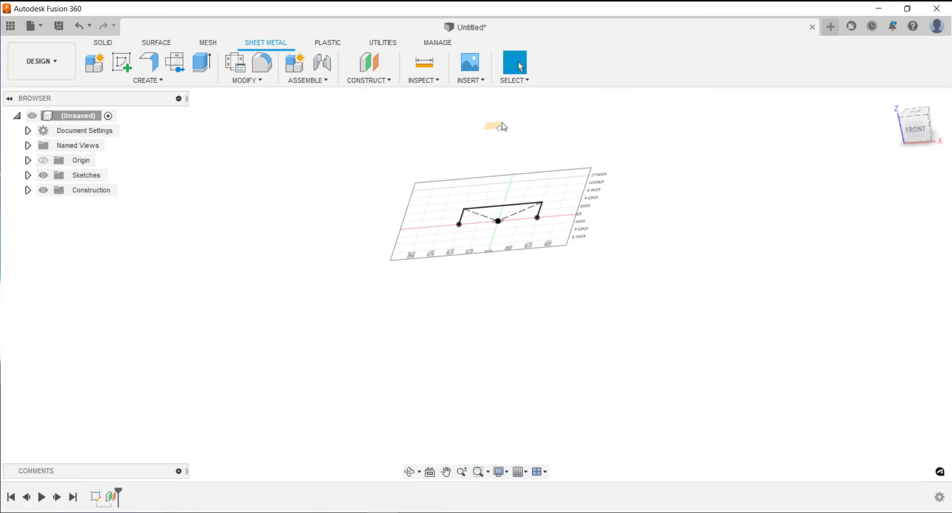
scroll(491, 124, "up", 6)
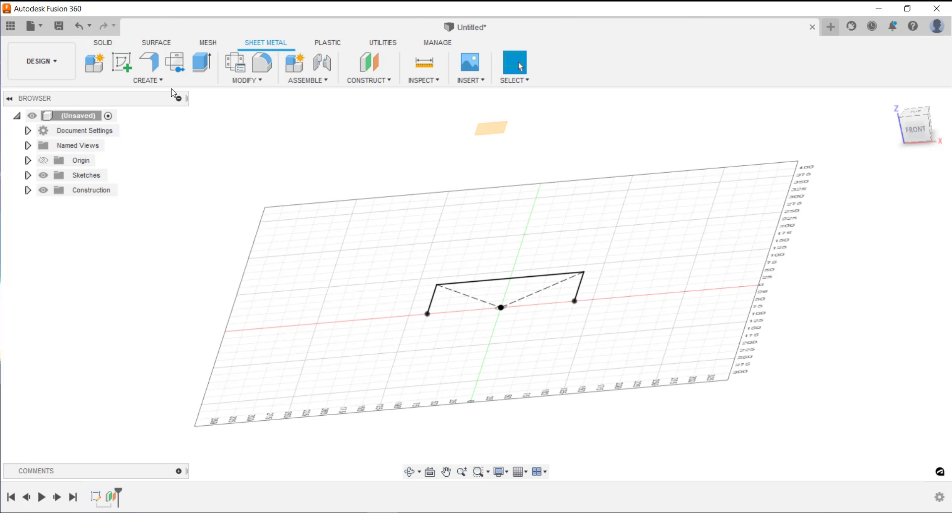
left_click(119, 68)
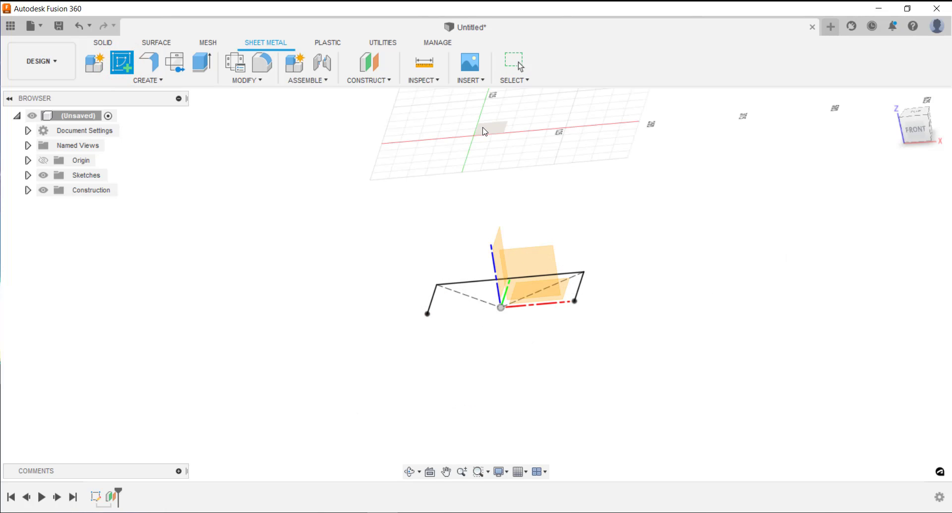
left_click(489, 132)
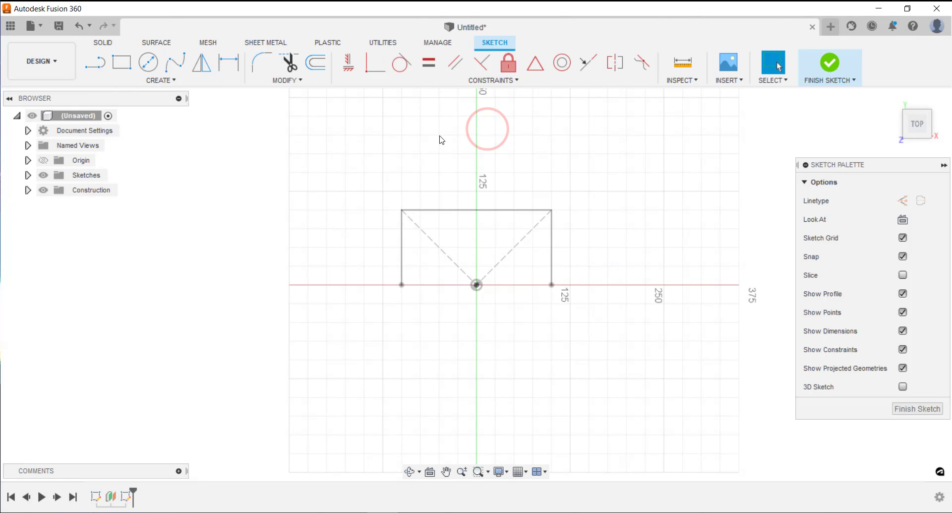
left_click(148, 62)
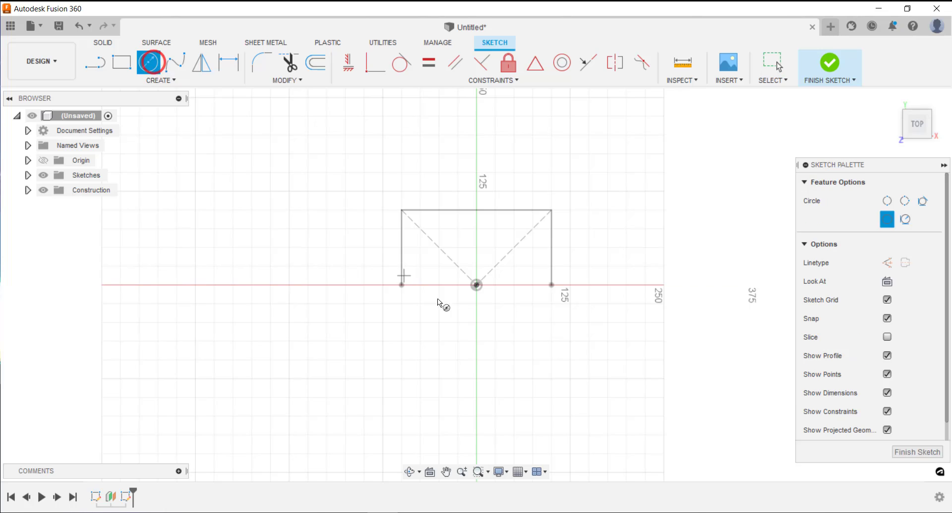
left_click(478, 285)
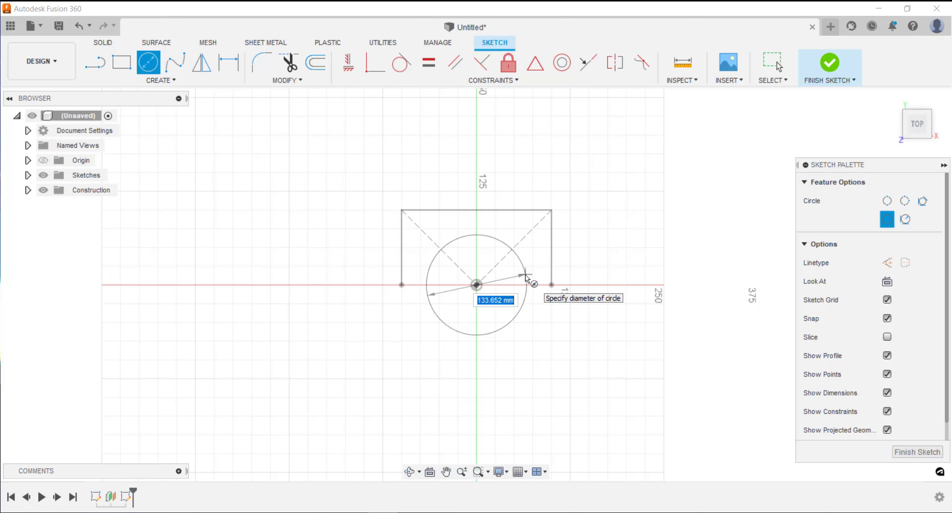
type("150")
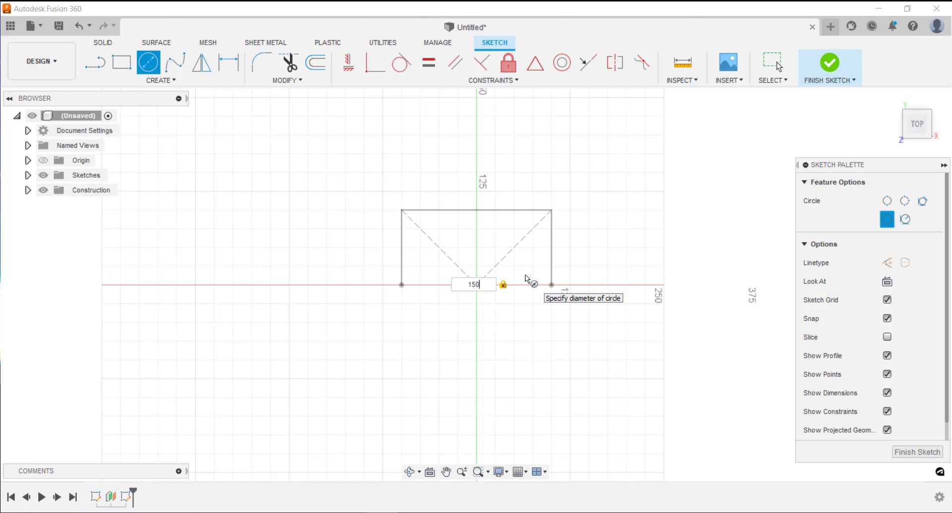
key("Return")
Step: Draw a horizontal line across the circle's full diameter
key("l")
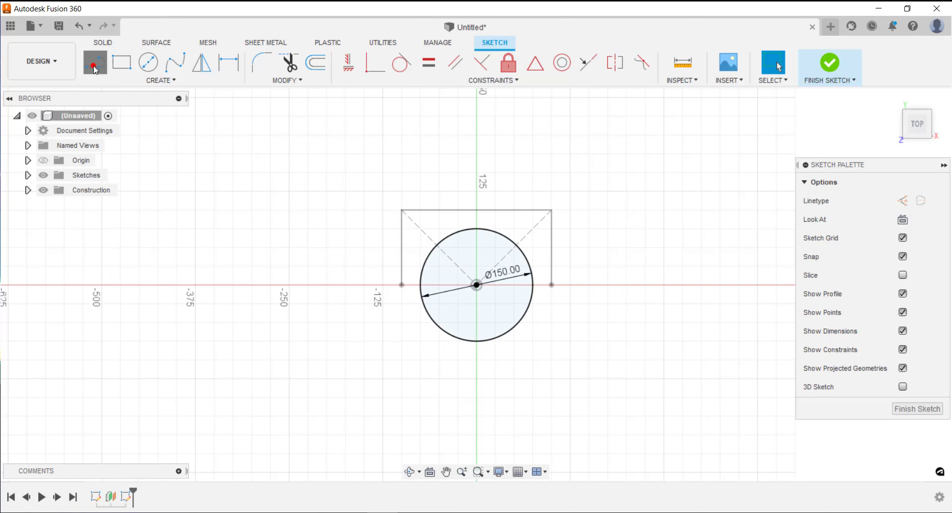
left_click(420, 286)
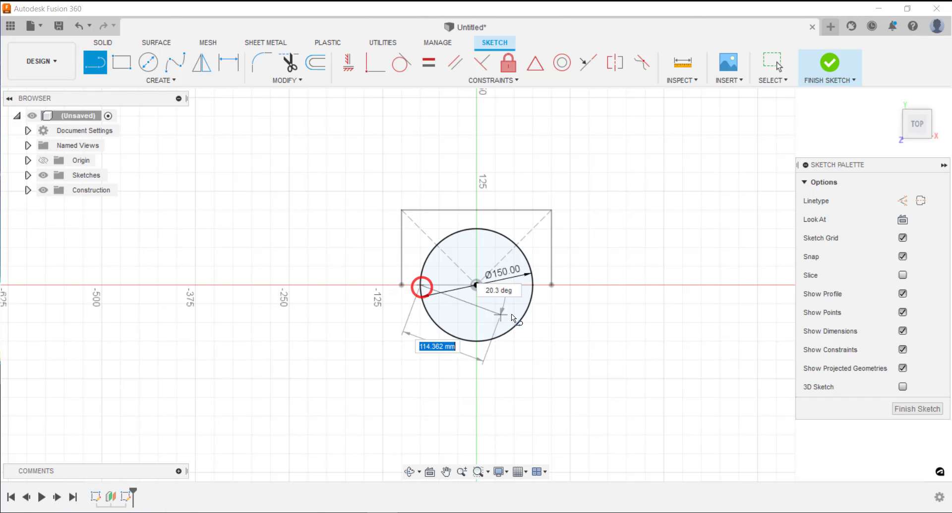
left_click(530, 288)
key("Escape")
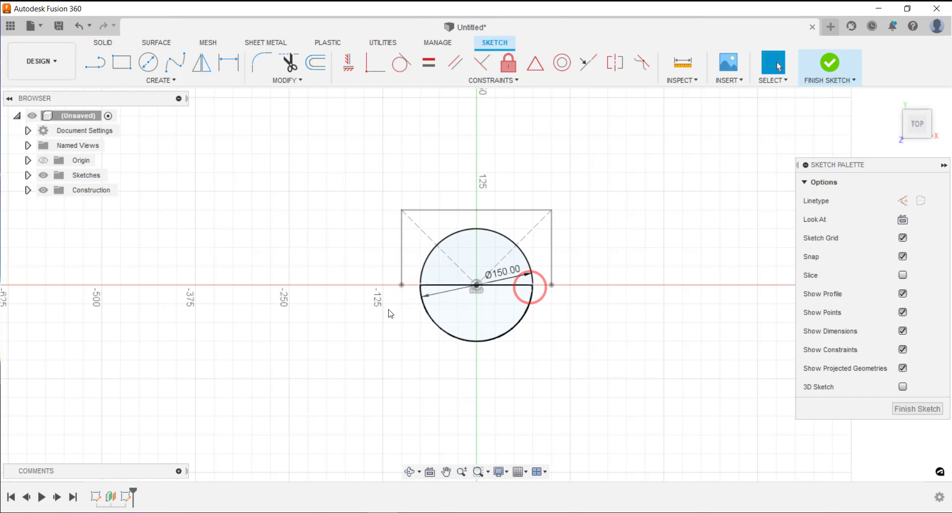
Step: Trim away the lower half of the circle and the dividing line, and finish the sketch
left_click(292, 68)
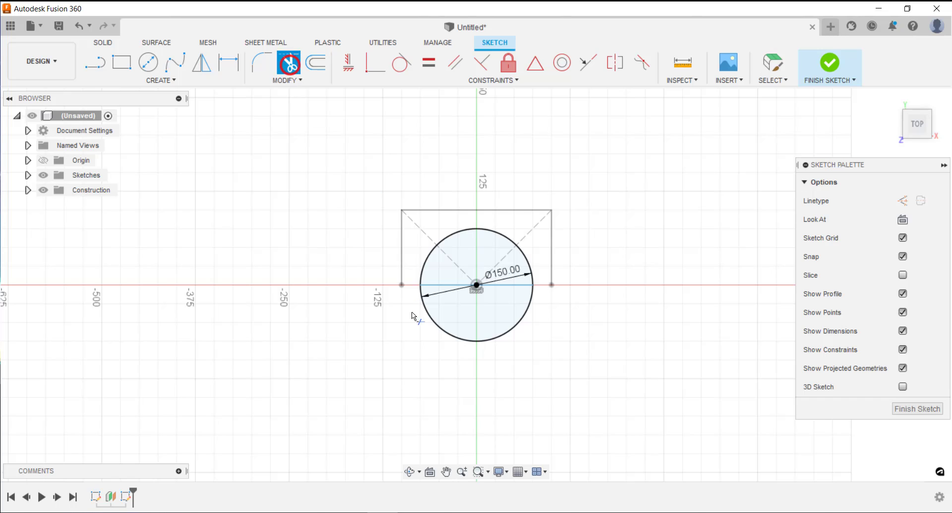
left_click(427, 316)
key("Escape")
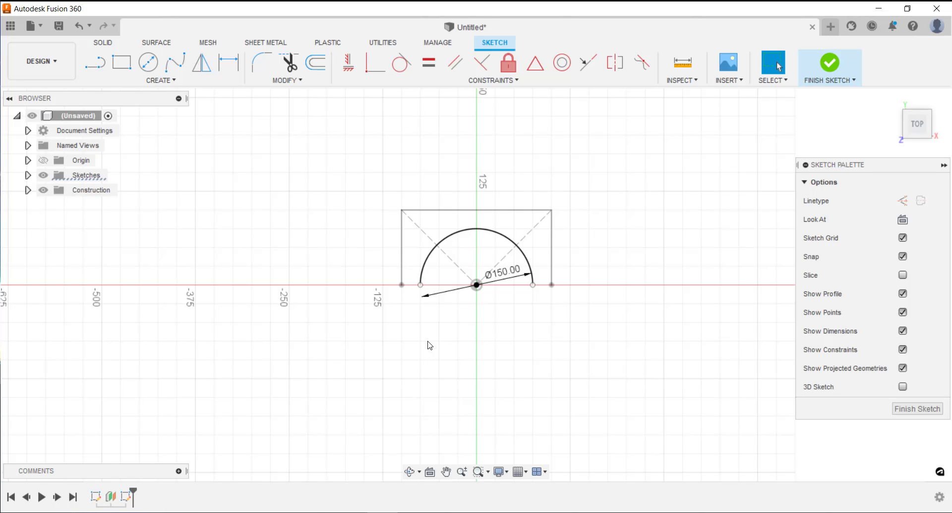
left_click(829, 62)
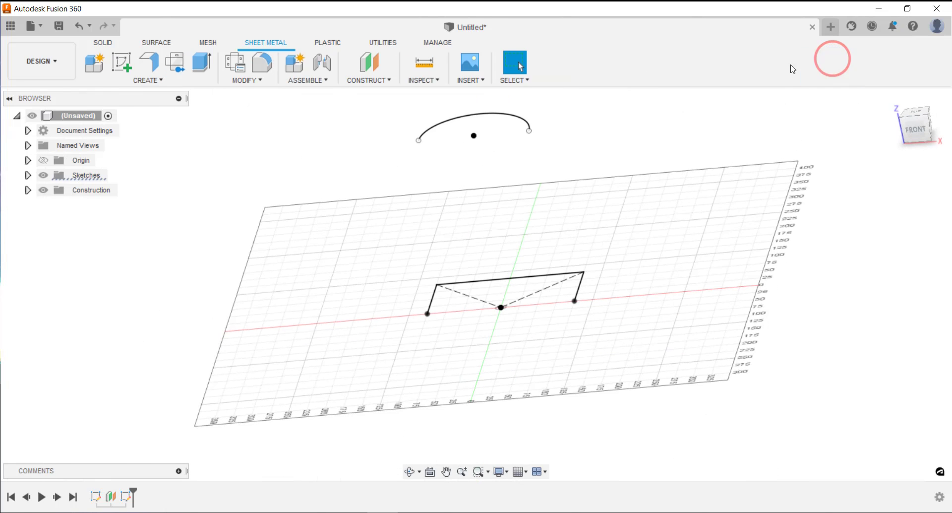
Step: Start a lofted flange between the open rectangular profile and the semicircular arc
left_click(156, 85)
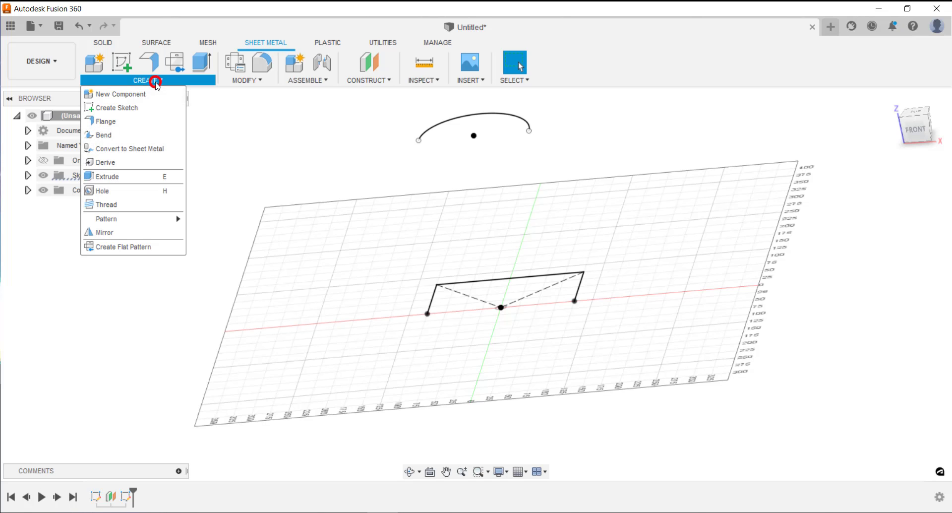
left_click(127, 126)
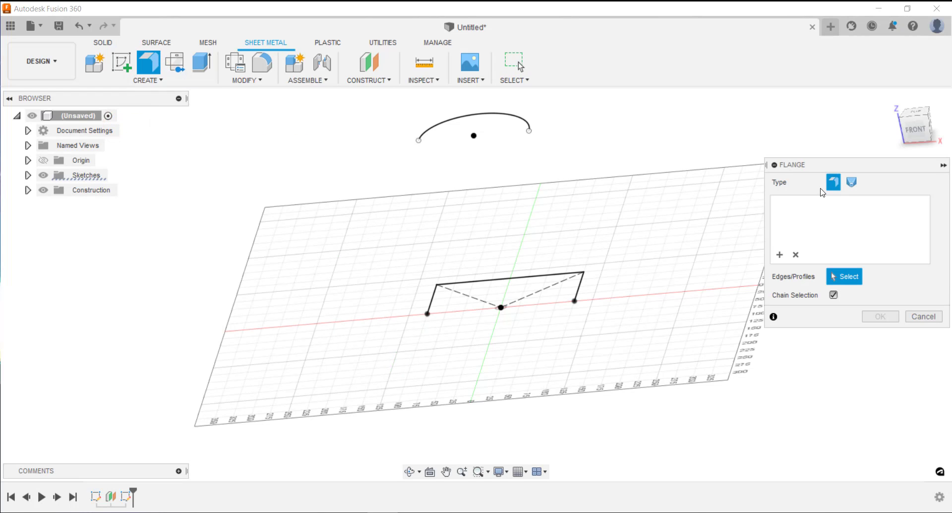
left_click(851, 183)
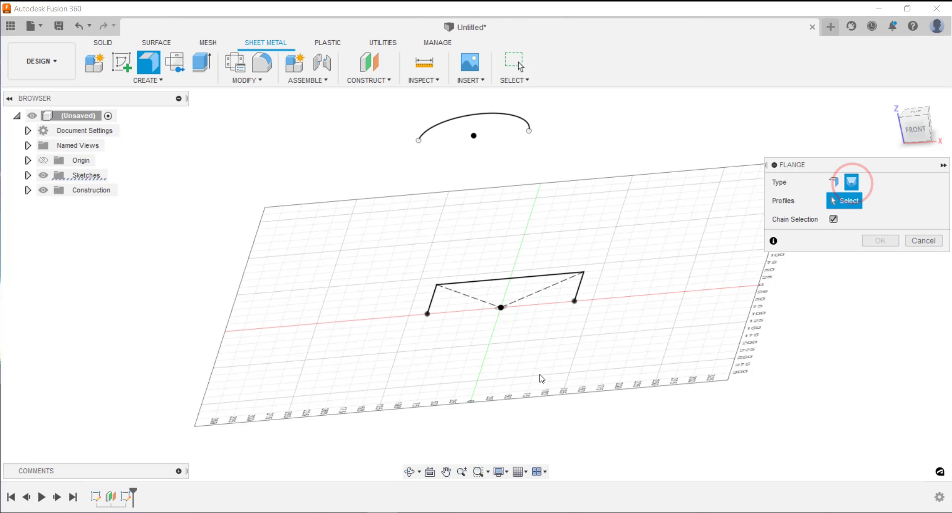
left_click(426, 310)
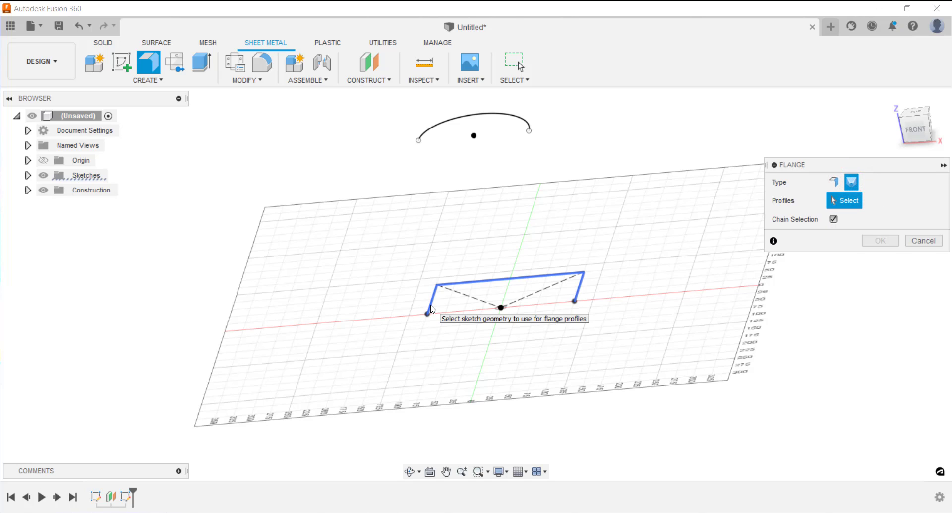
left_click(419, 140)
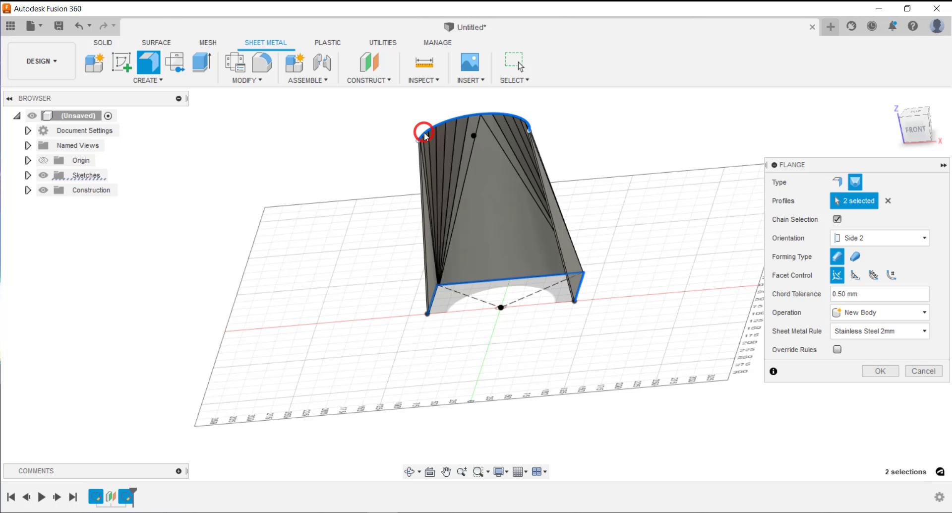
Step: Try the Side 1 orientation, set it back to Side 2 and create the lofted flange as a new body
left_click(916, 112)
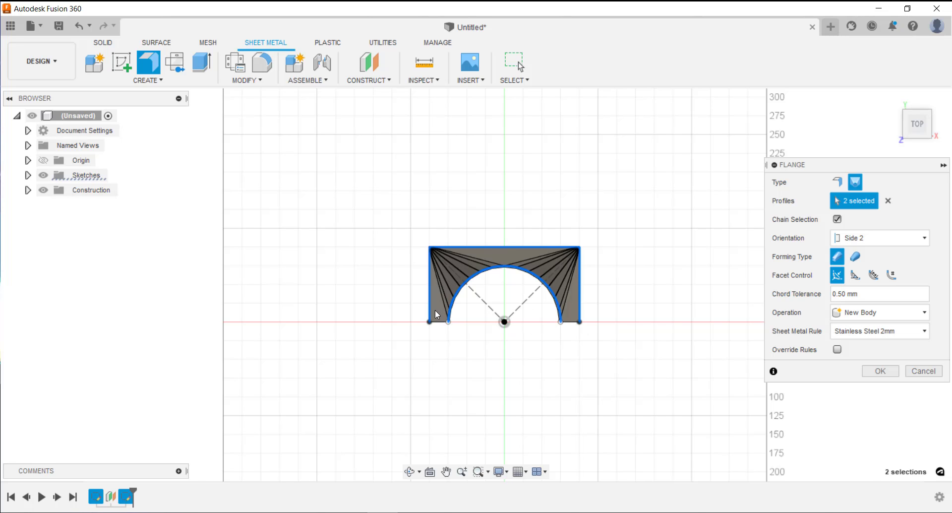
scroll(436, 310, "up", 4)
scroll(431, 298, "up", 4)
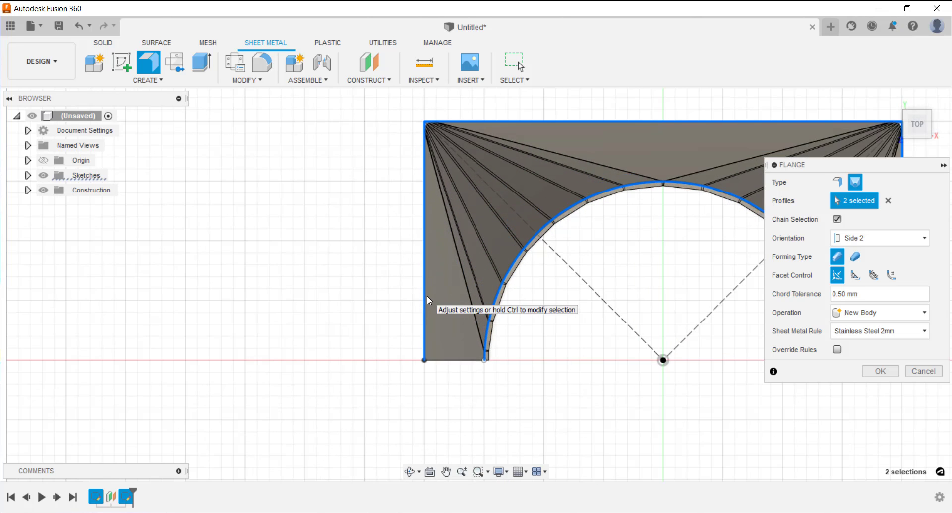
left_click(871, 238)
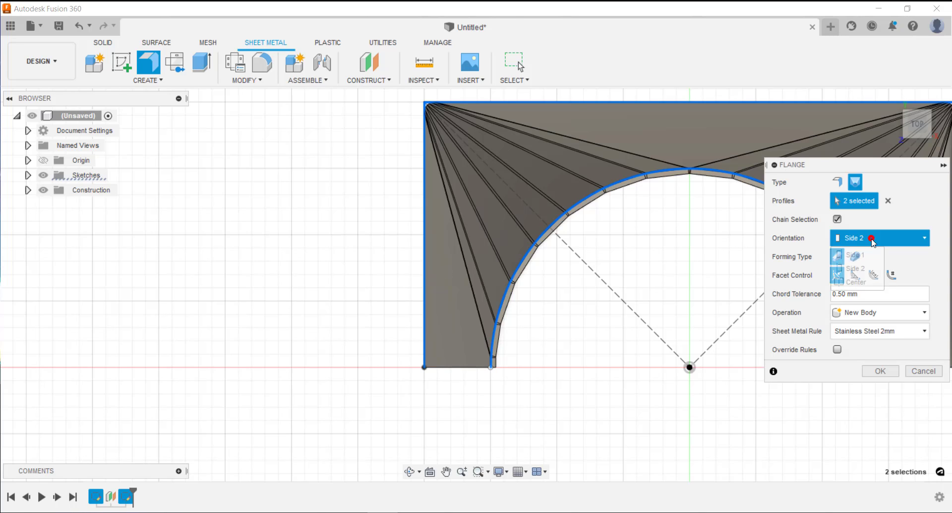
left_click(873, 255)
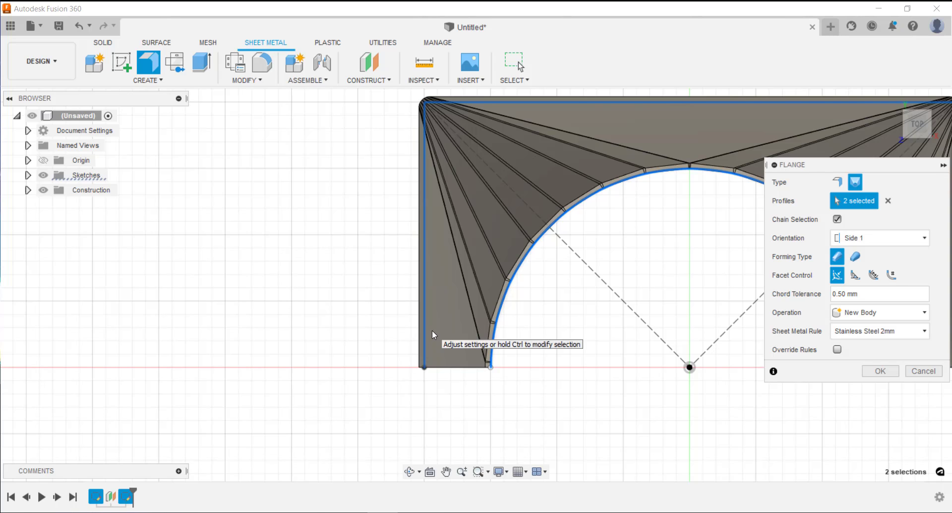
left_click(888, 238)
left_click(872, 269)
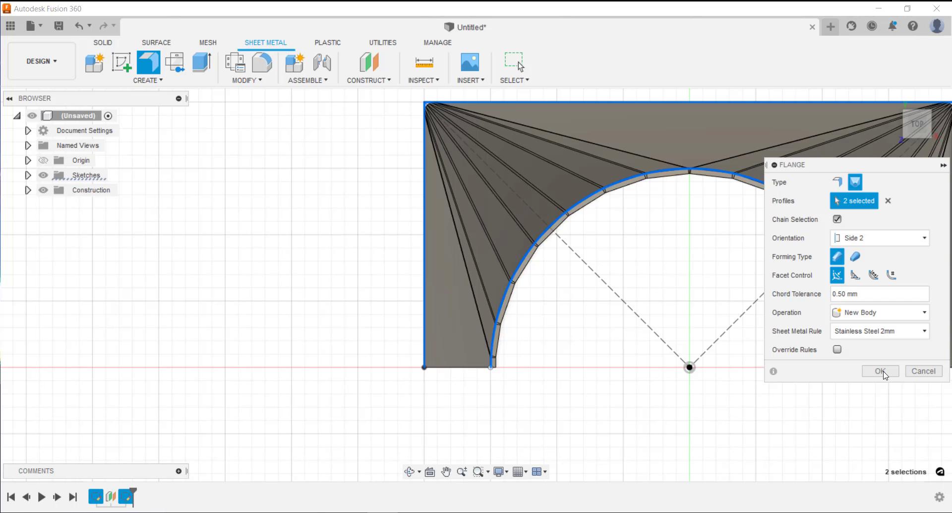
left_click(881, 372)
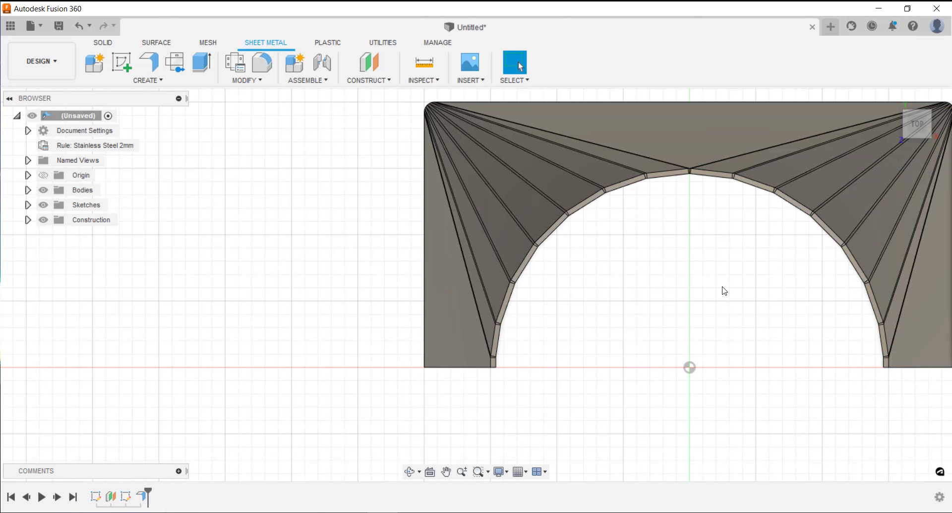
Step: Create a flat pattern using the outer flat triangular face on the part's +X side as the stationary face
scroll(722, 290, "down", 1)
scroll(723, 290, "down", 1)
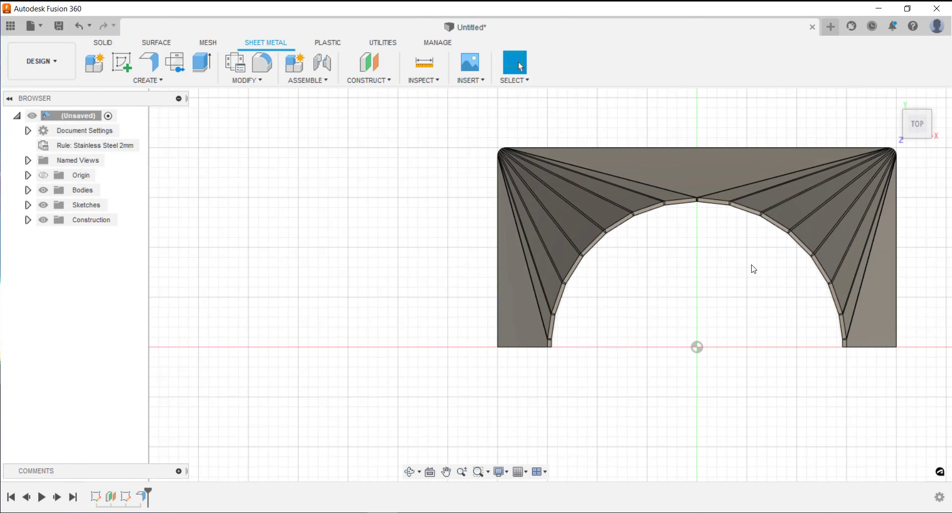
middle_click_drag(744, 262, 814, 321, "shift")
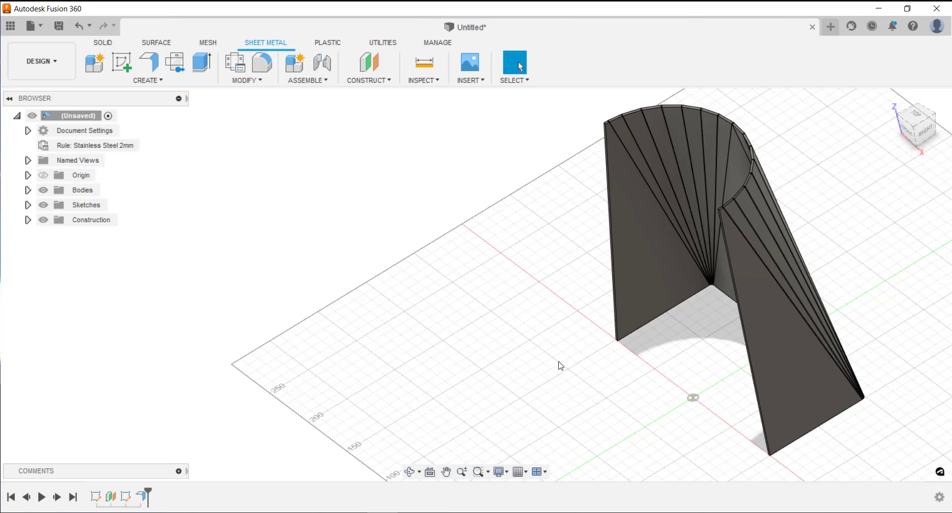
left_click(176, 62)
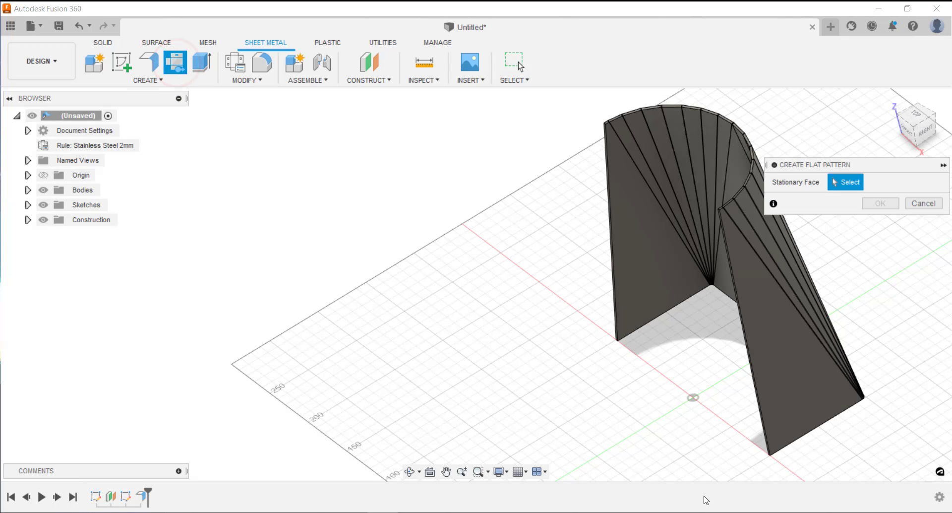
left_click(792, 372)
left_click(871, 205)
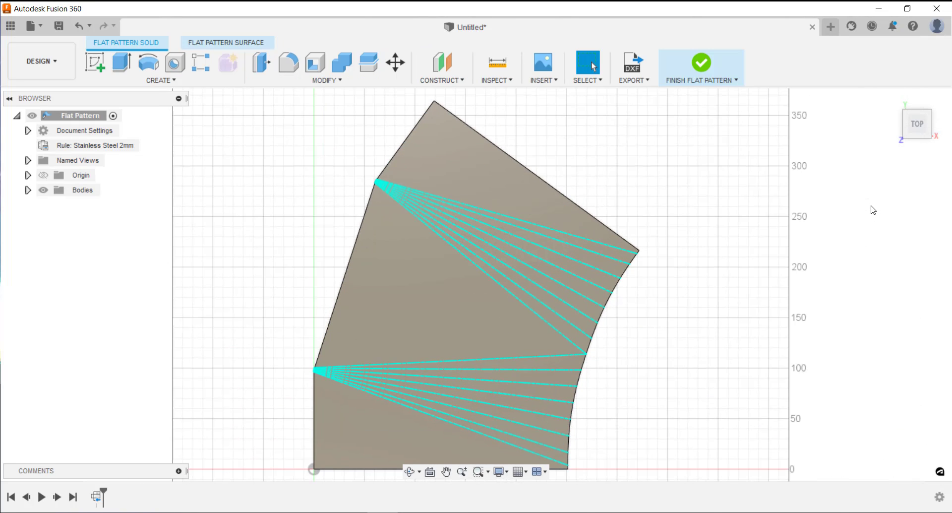
Step: Export the flat pattern as a DXF named "Flat Pattern Open Flange" in the Flat Pattern folder, and finish the flat pattern
left_click(640, 64)
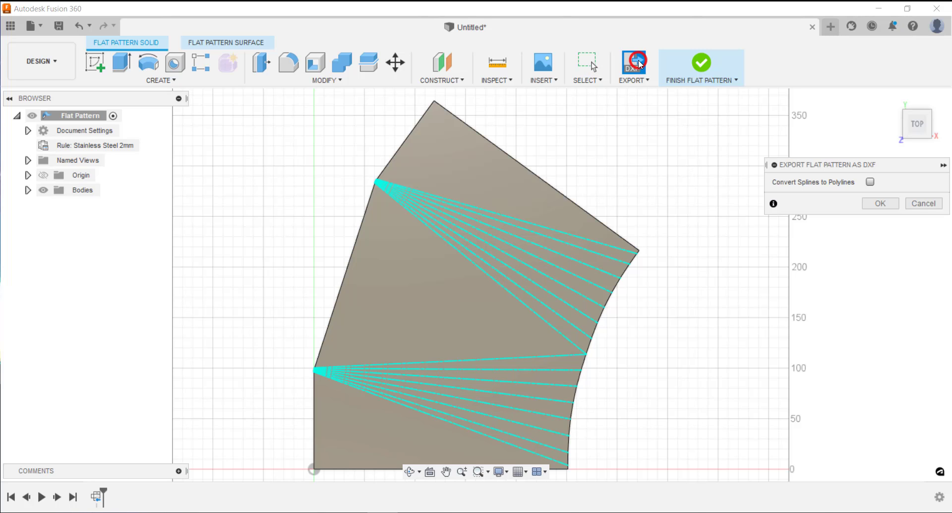
left_click(878, 204)
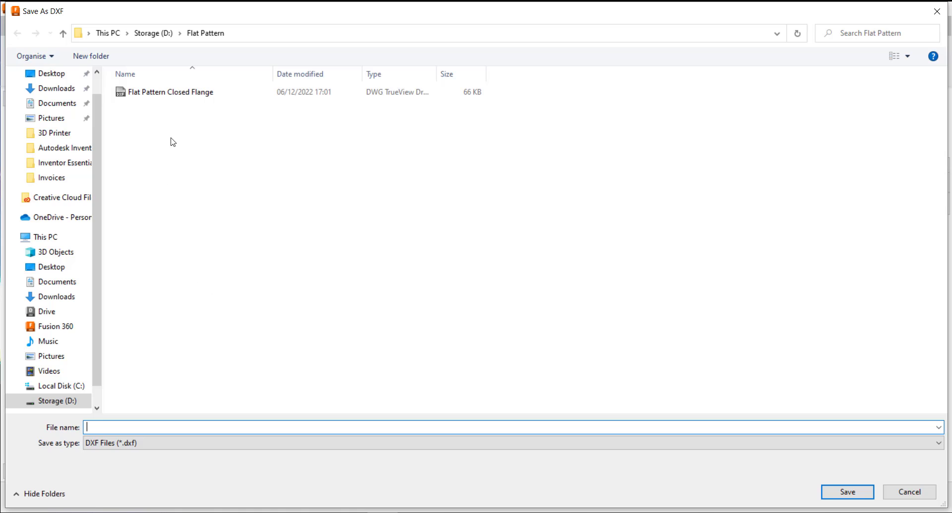
left_click(178, 92)
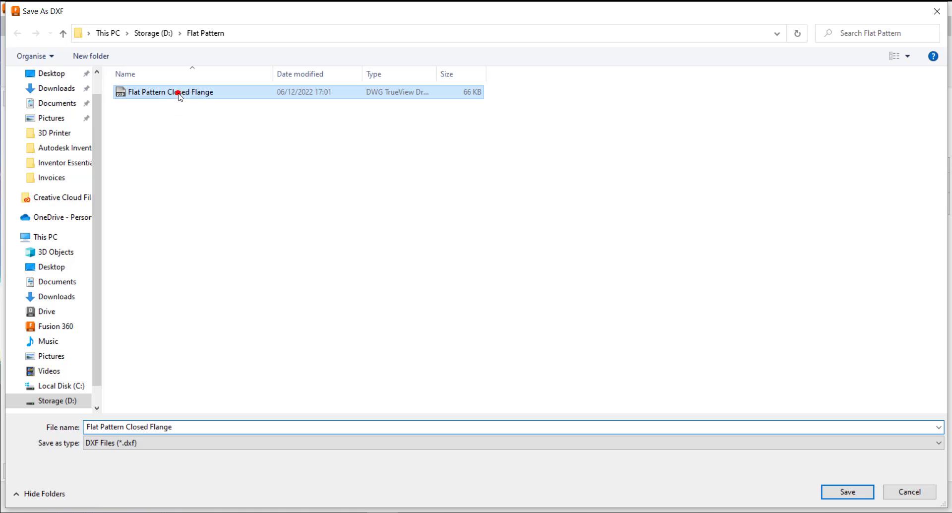
left_click(128, 426)
left_click(128, 427)
left_click_drag(125, 426, 148, 427)
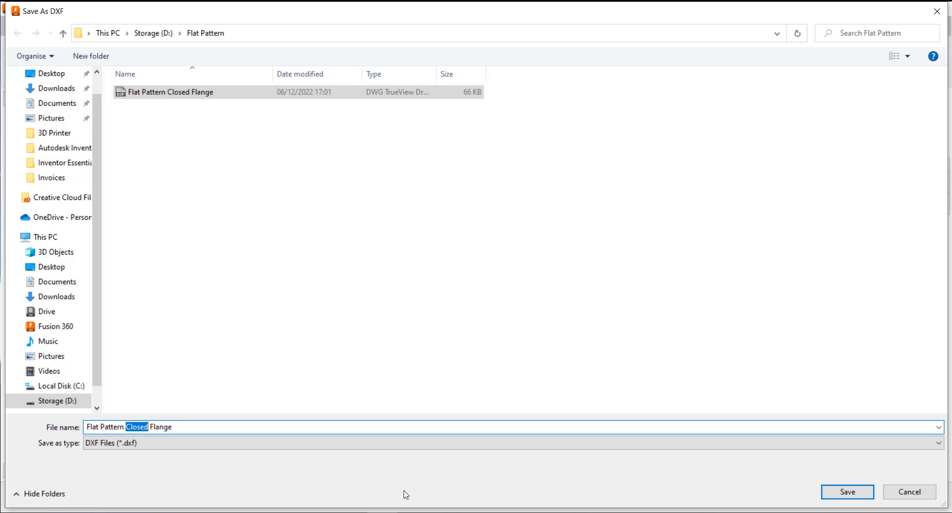
type("Open")
key("Return")
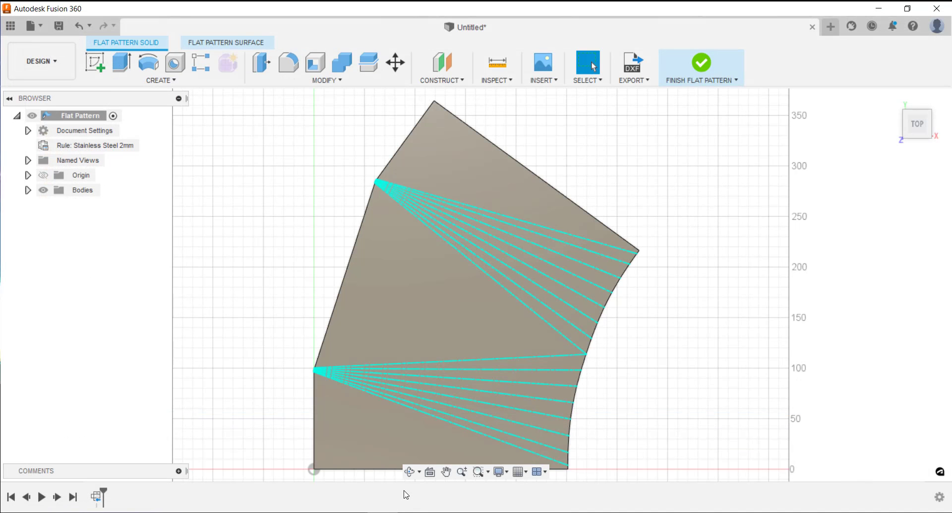
left_click(703, 63)
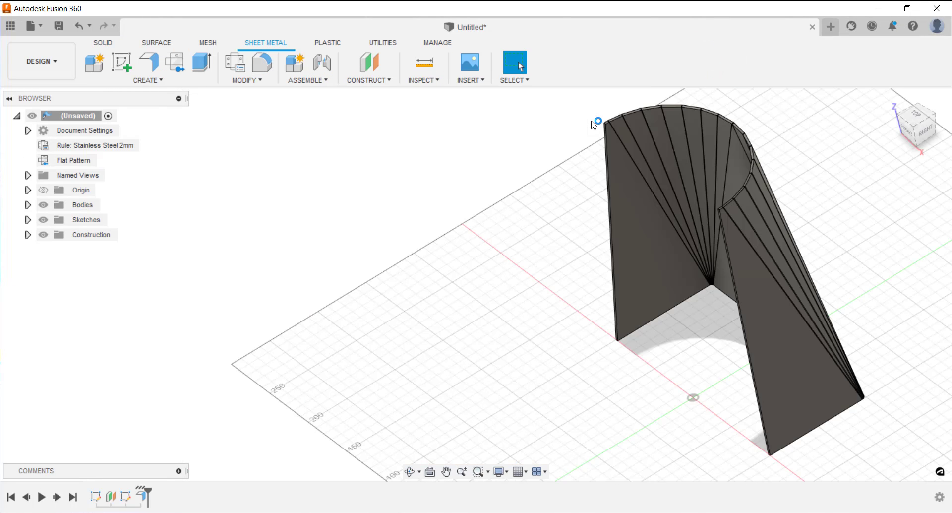